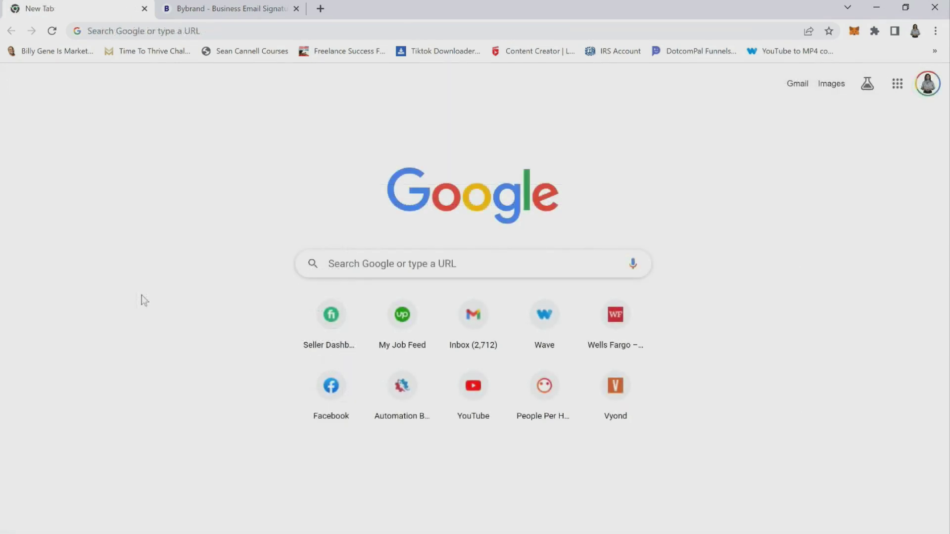
Step: Go to webmail.godaddy.com and sign in with the saved credentials to reach the inbox
{"action": "left_click", "coordinate": [88, 31]}
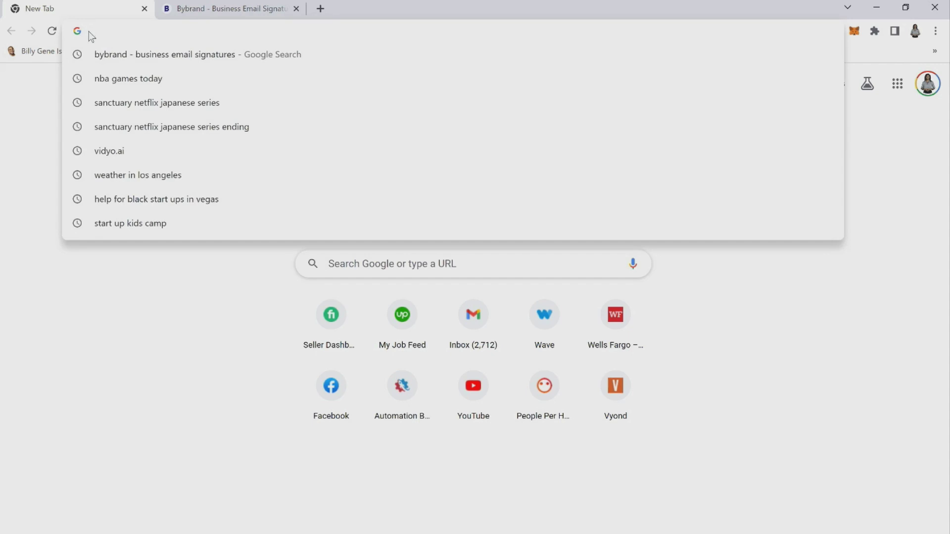
{"action": "type", "text": "webma"}
{"action": "key", "text": "Right"}
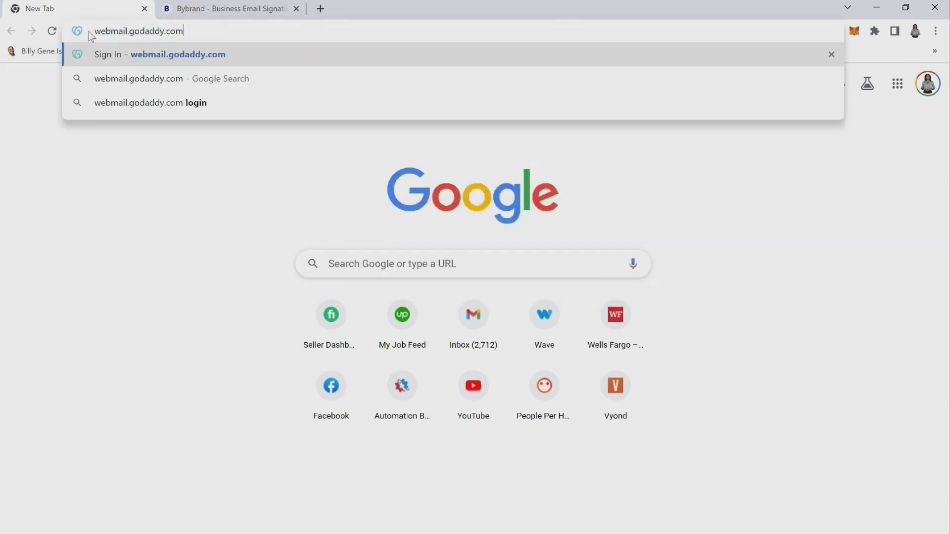
{"action": "key", "text": "Return"}
{"action": "left_click", "coordinate": [467, 287]}
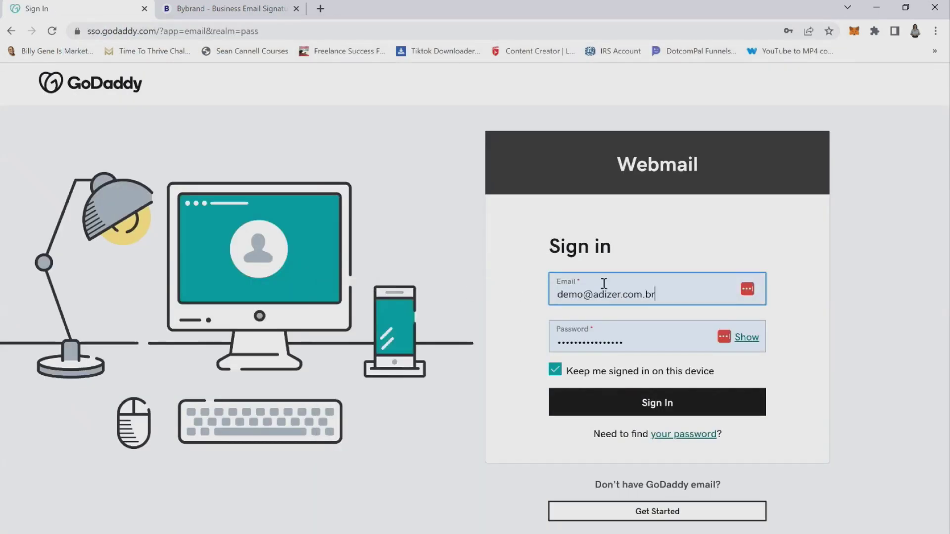
{"action": "left_click", "coordinate": [654, 408]}
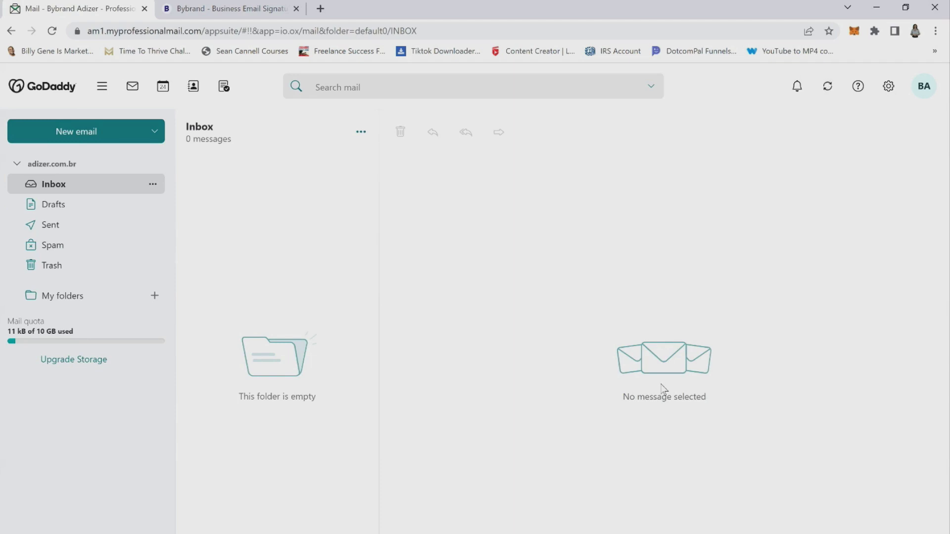
Step: In All settings, set the Compose new email format to HTML
{"action": "left_click", "coordinate": [889, 87]}
{"action": "left_click", "coordinate": [751, 125]}
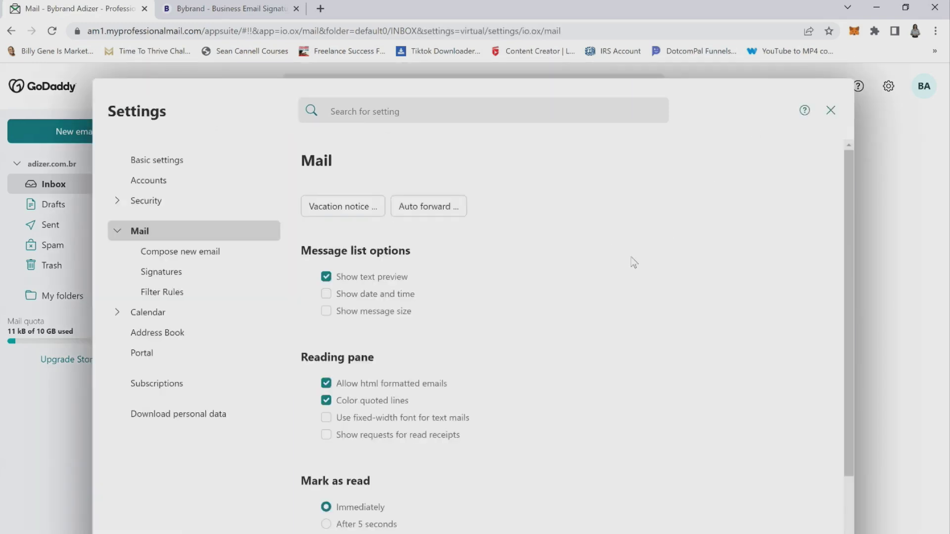
{"action": "left_click", "coordinate": [192, 255]}
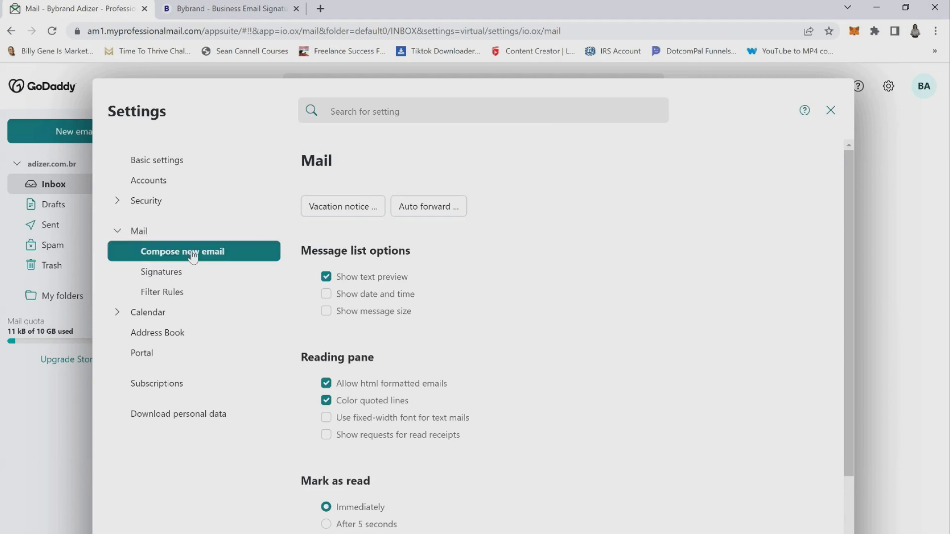
{"action": "left_click", "coordinate": [325, 230]}
Step: Go to Signatures and start adding a new signature
{"action": "left_click", "coordinate": [180, 275]}
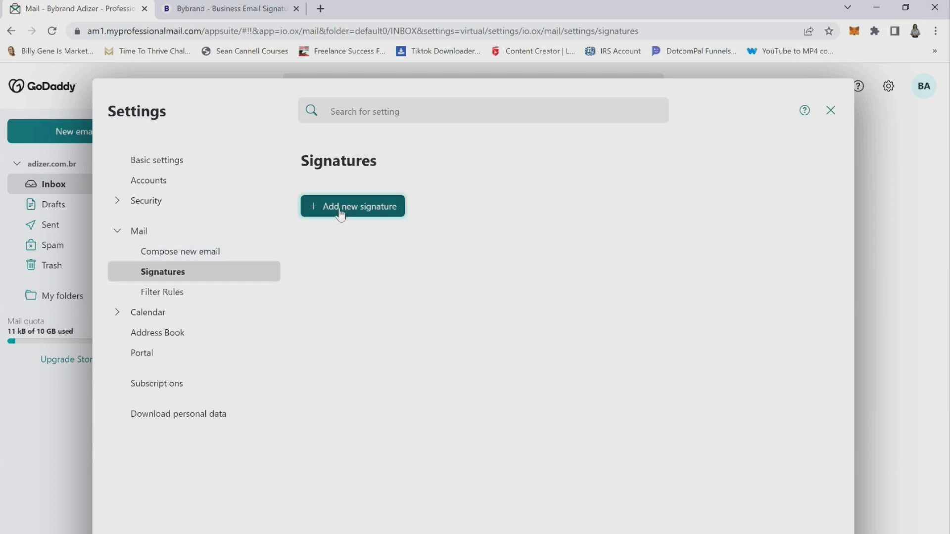
{"action": "left_click", "coordinate": [341, 212]}
Step: Show the new signature's HTML source, then switch to the Bybrand Light Studio signature page
{"action": "left_click", "coordinate": [642, 400]}
{"action": "left_click", "coordinate": [233, 12]}
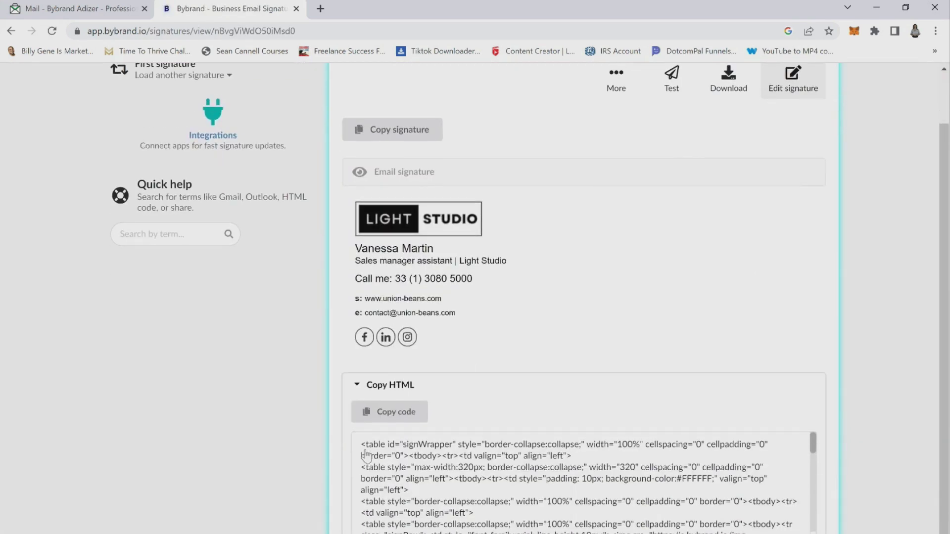
Step: Copy the Light Studio signature's HTML code in Bybrand and return to the webmail tab
{"action": "left_click", "coordinate": [369, 420]}
{"action": "left_click", "coordinate": [88, 13]}
Step: Paste the Bybrand HTML into the source code, name the signature 'Professional' and save it
{"action": "left_click", "coordinate": [184, 186]}
{"action": "key", "text": "ctrl+v"}
{"action": "left_click", "coordinate": [823, 526]}
{"action": "scroll", "coordinate": [596, 331], "scroll_direction": "down", "scroll_amount": 1}
{"action": "scroll", "coordinate": [597, 333], "scroll_direction": "down", "scroll_amount": 2}
{"action": "scroll", "coordinate": [596, 333], "scroll_direction": "up", "scroll_amount": 3}
{"action": "left_click", "coordinate": [387, 222]}
{"action": "type", "text": "Professiona"}
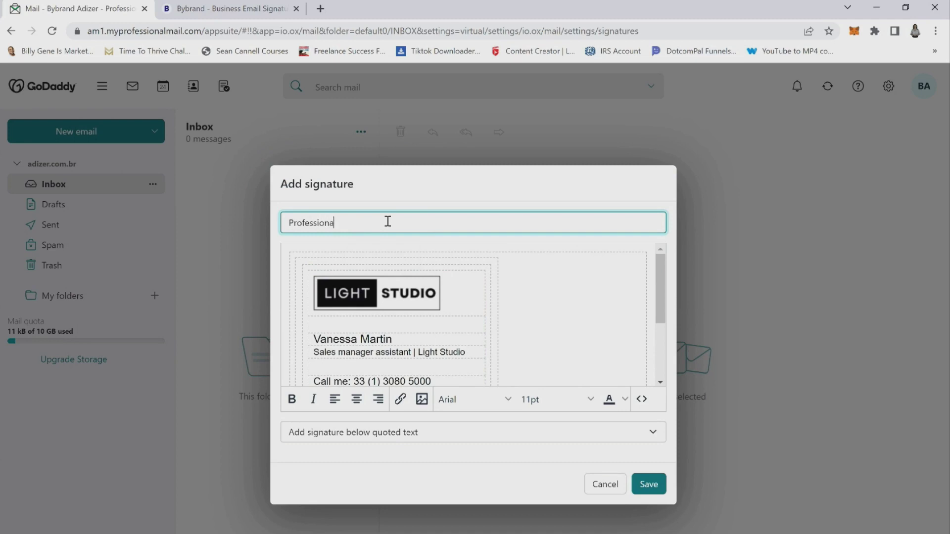
{"action": "left_click", "coordinate": [646, 484]}
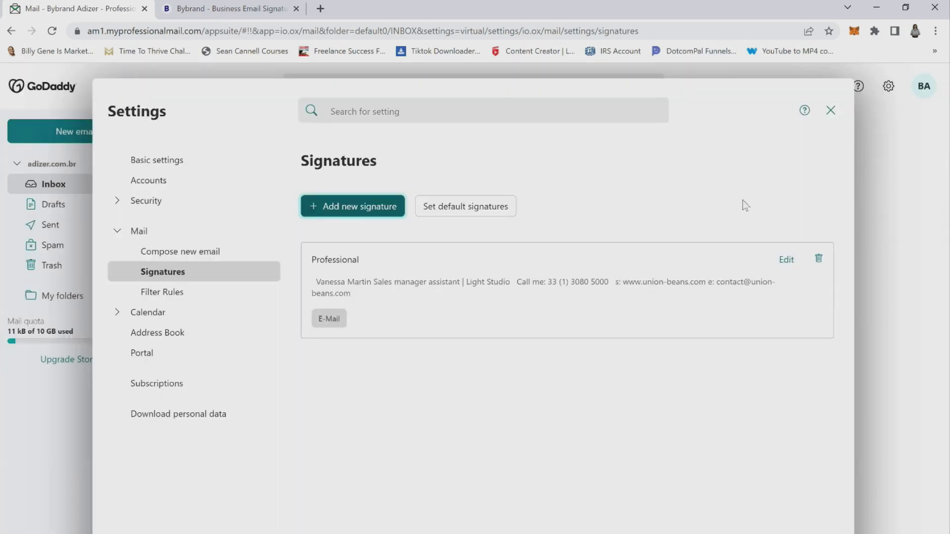
{"action": "left_click", "coordinate": [830, 112]}
{"action": "left_click", "coordinate": [69, 138]}
{"action": "left_click", "coordinate": [282, 393]}
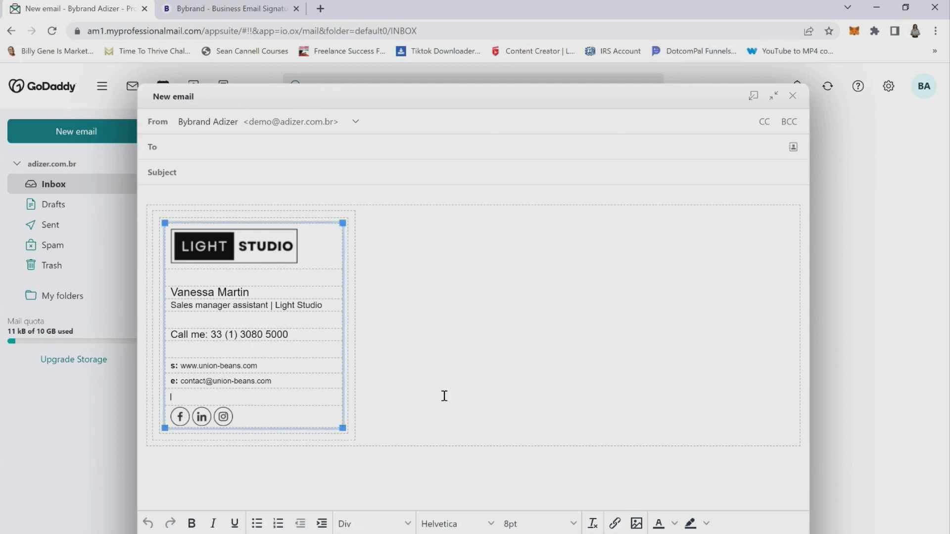